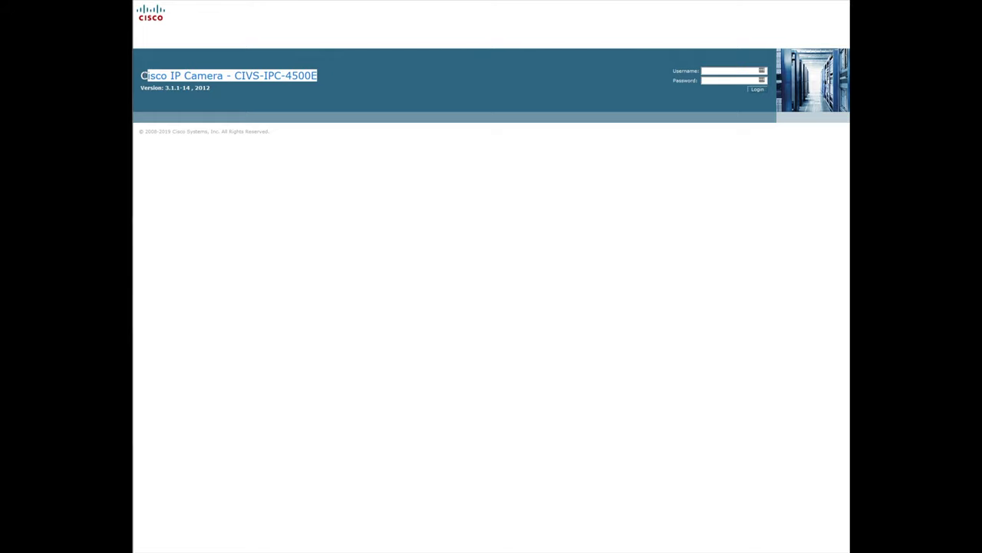
Sign in to the camera web UI, open Channel 1 Streaming settings, and review the Maximum Frame Rate options.
{"action": "left_click", "coordinate": [714, 70]}
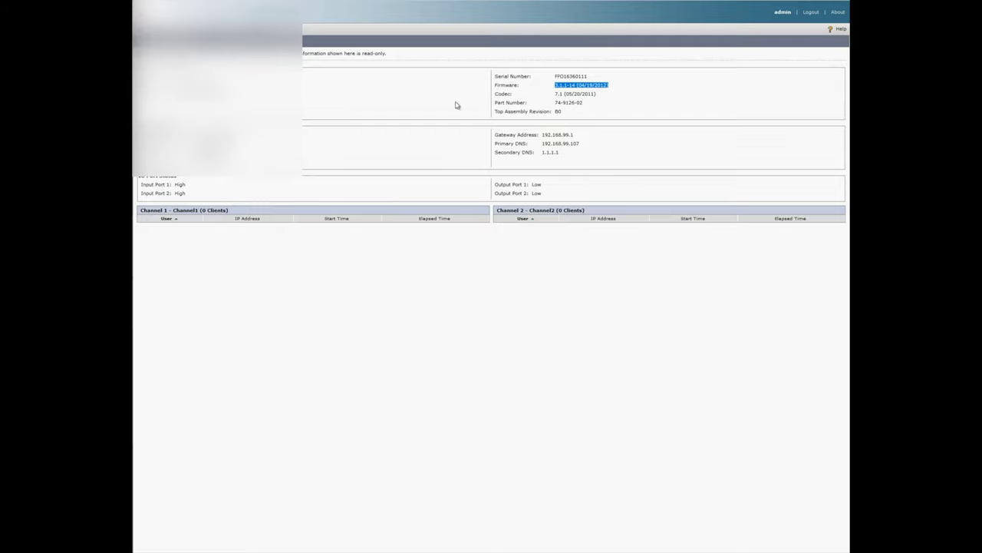
{"action": "left_click", "coordinate": [254, 34]}
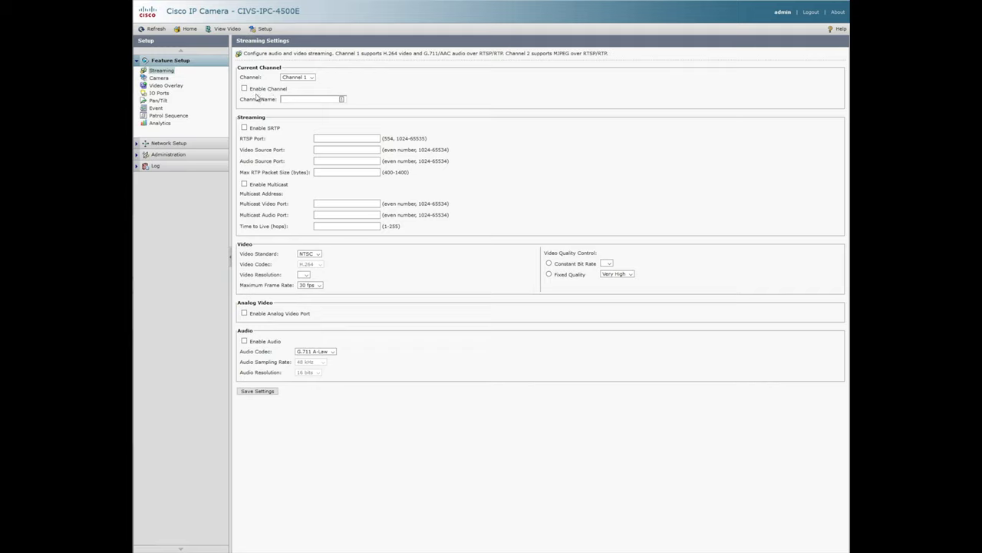
{"action": "left_click", "coordinate": [321, 286]}
{"action": "left_click", "coordinate": [420, 276]}
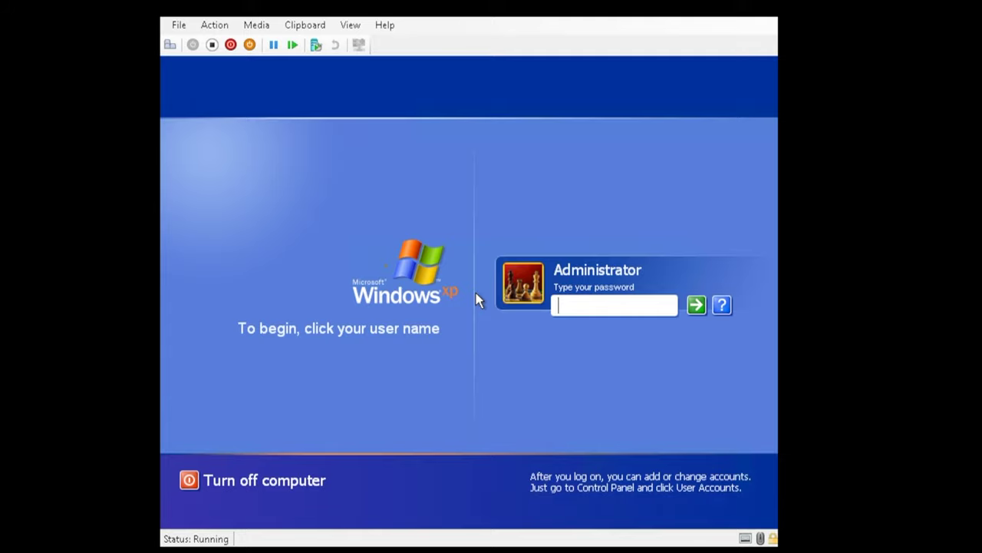
Log on to the XP machine and confirm Remote Desktop connections are allowed in System Properties.
{"action": "type", "text": "*****"}
{"action": "key", "text": "Return"}
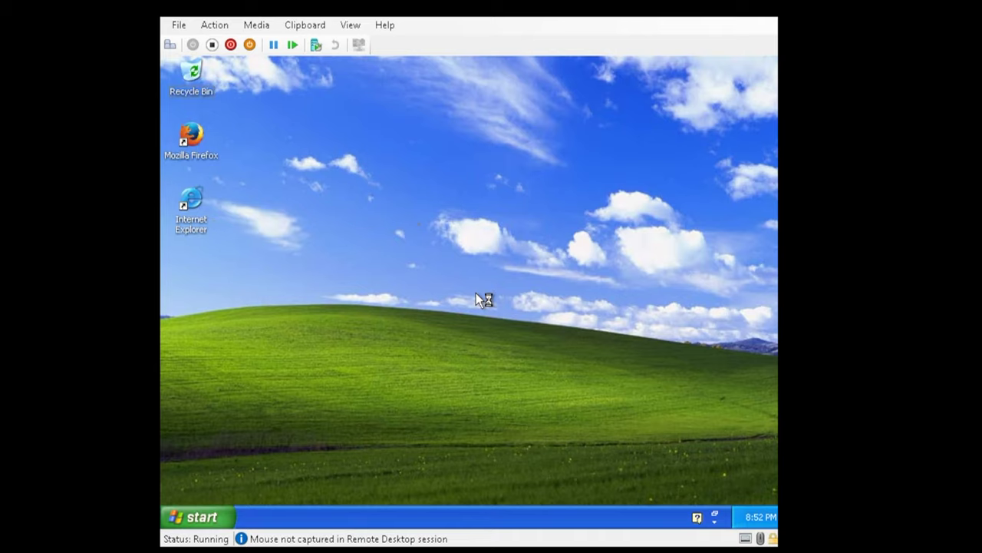
{"action": "key", "text": "super"}
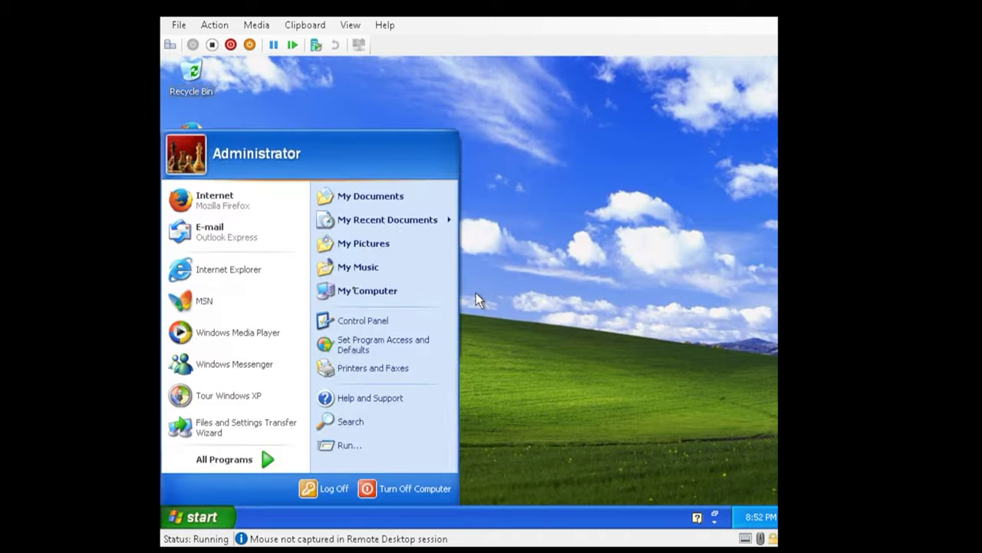
{"action": "key", "text": "Escape"}
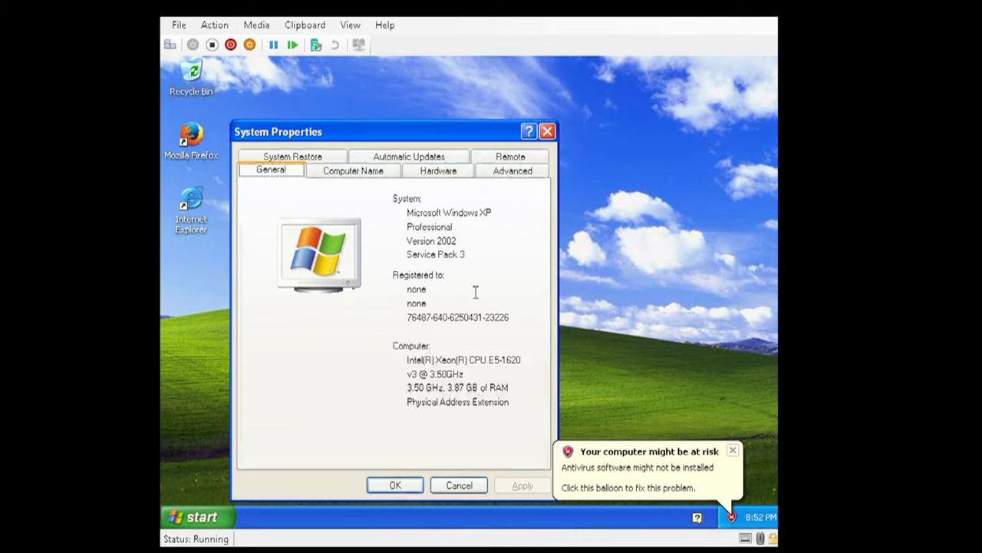
{"action": "key", "text": "ctrl+Tab"}
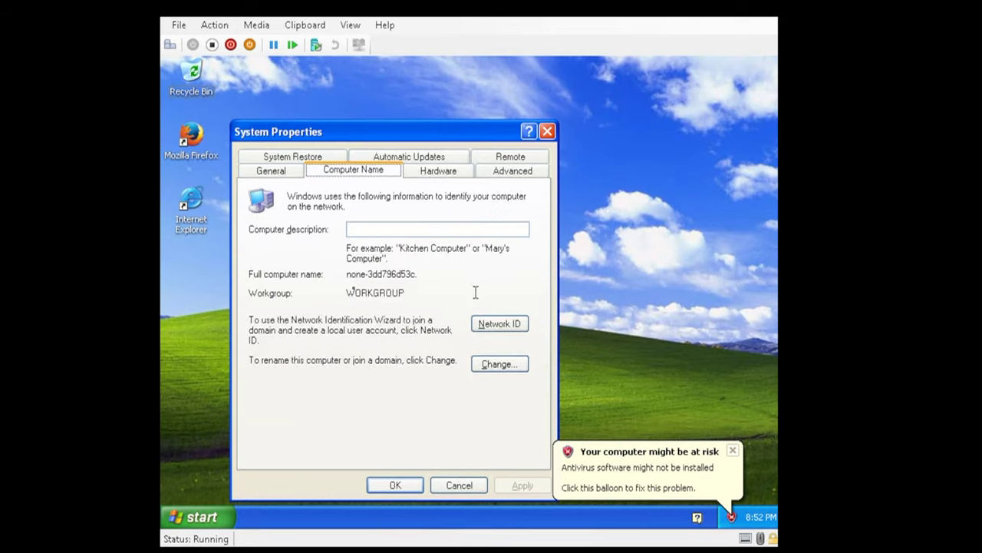
{"action": "key", "text": "ctrl+Tab"}
{"action": "key", "text": "ctrl+Tab"}
{"action": "key", "text": "ctrl+Tab"}
{"action": "key", "text": "ctrl+Tab"}
{"action": "key", "text": "ctrl+Tab"}
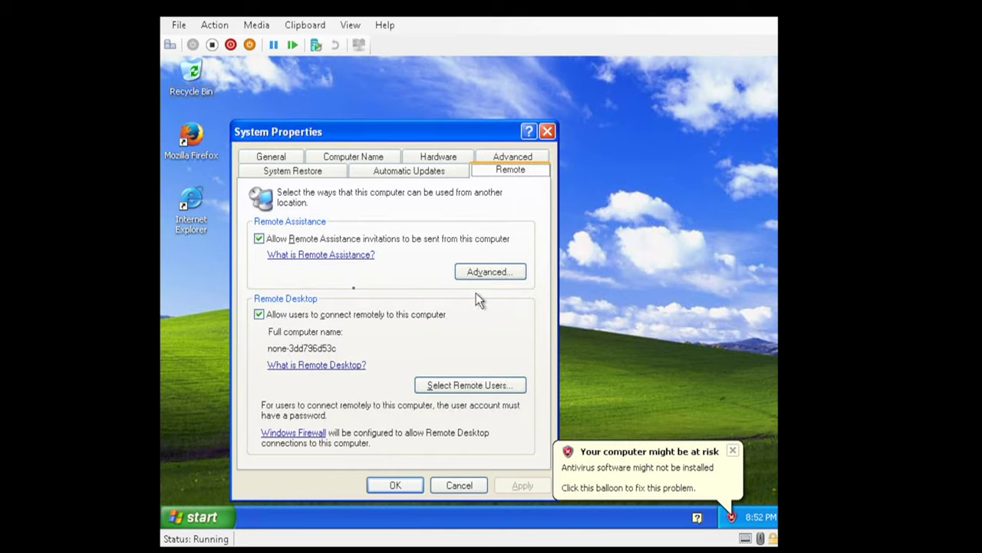
{"action": "key", "text": "Tab"}
{"action": "key", "text": "Tab"}
{"action": "key", "text": "Tab"}
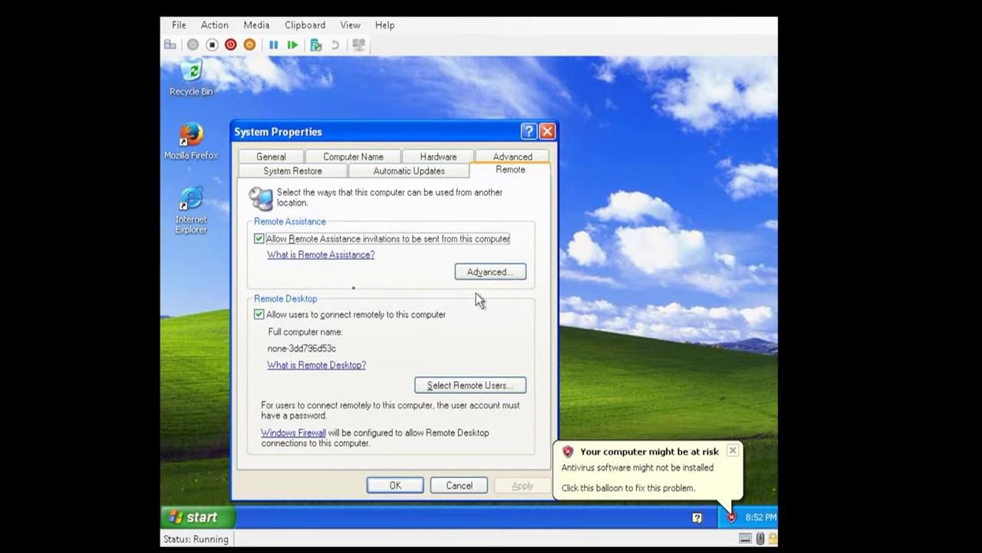
{"action": "key", "text": "Tab"}
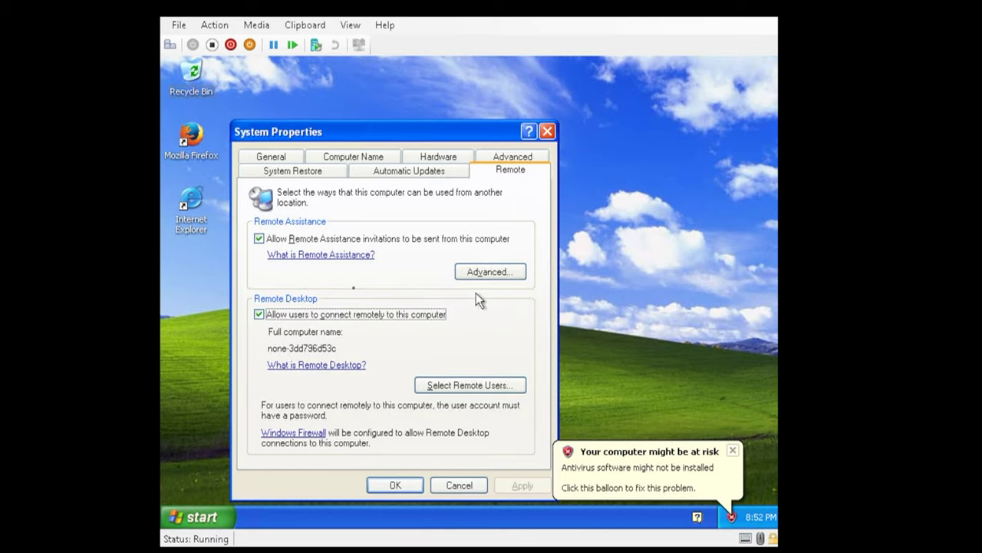
{"action": "key", "text": "Return"}
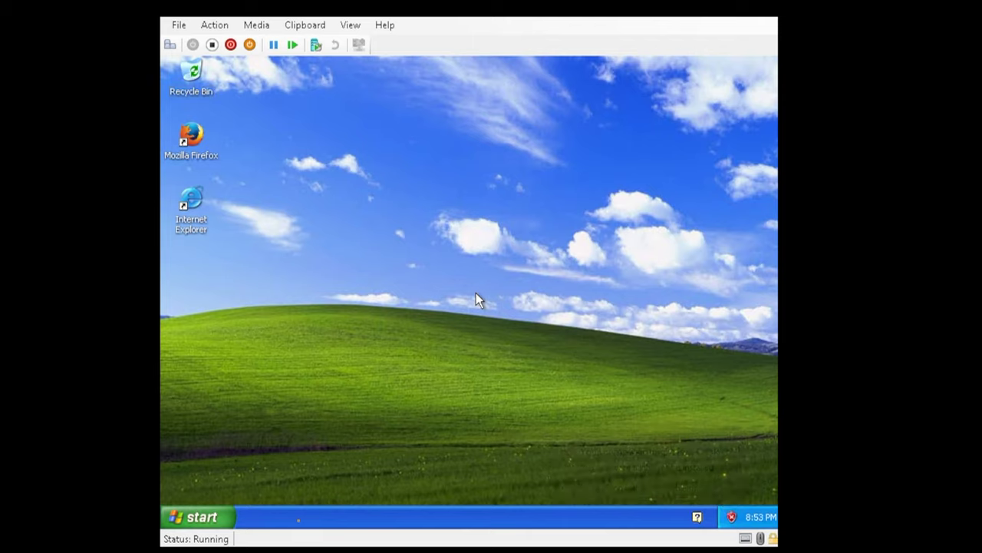
In a command prompt, go to the C:\ root, clear the screen, and run ipconfig.
{"action": "key", "text": "super+r"}
{"action": "key", "text": "Return"}
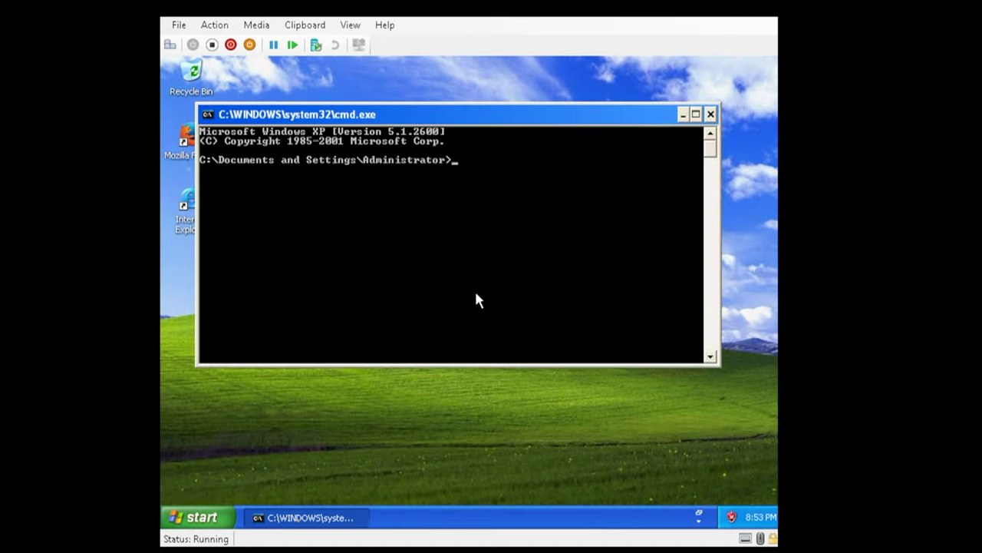
{"action": "type", "text": "cd\\"}
{"action": "key", "text": "Return"}
{"action": "type", "text": "cls"}
{"action": "key", "text": "Return"}
{"action": "type", "text": "ipconfig"}
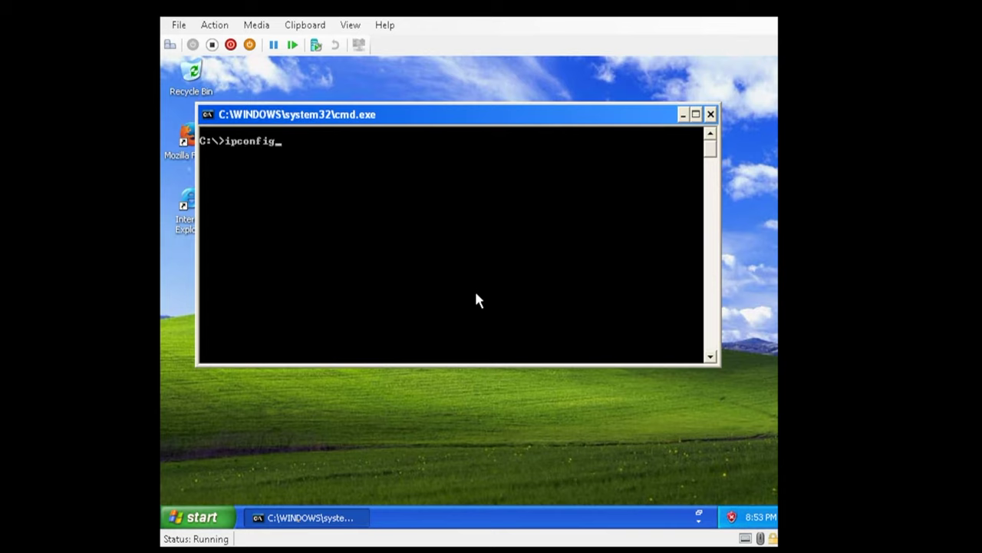
{"action": "key", "text": "Return"}
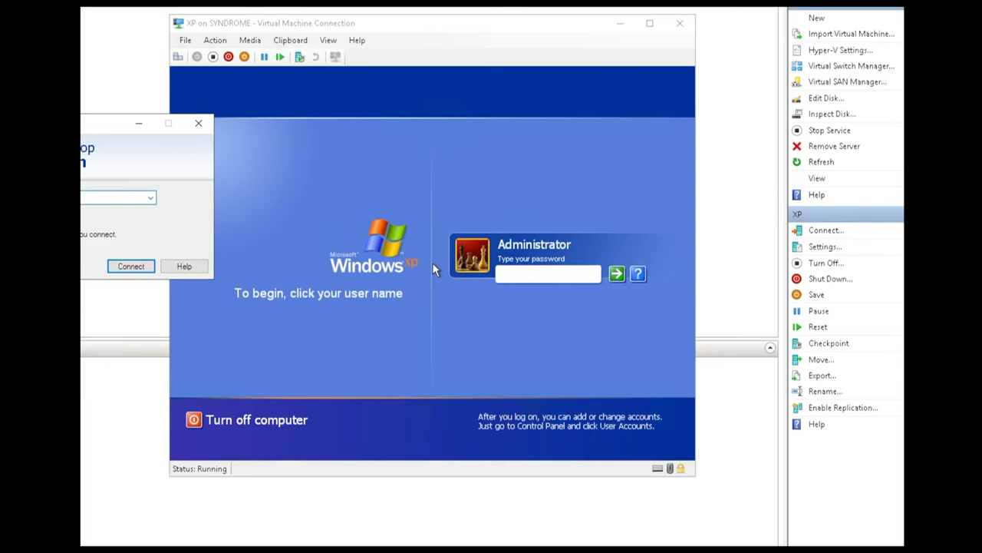
Change the colour depth in the Remote Desktop Connection display options.
{"action": "key", "text": "alt+o"}
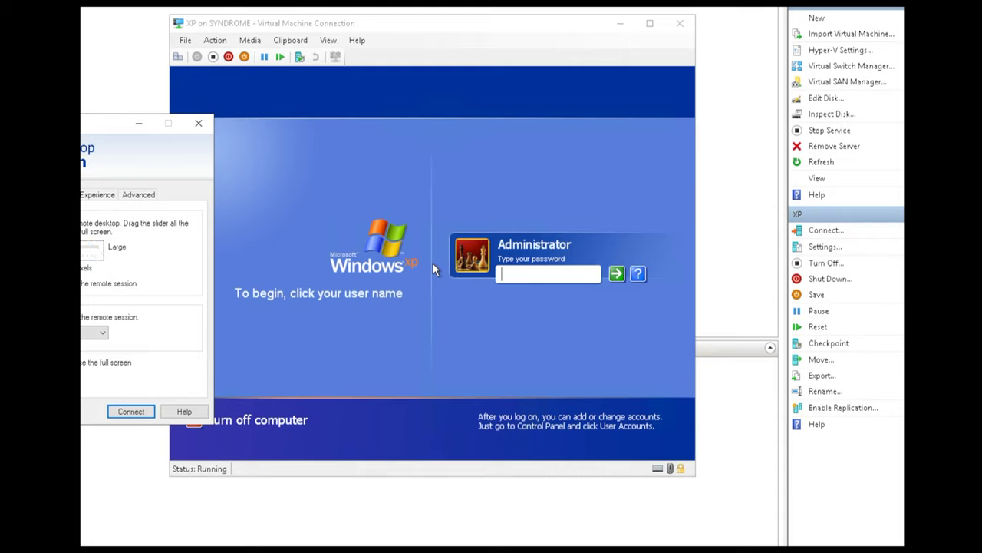
{"action": "key", "text": "Tab"}
{"action": "key", "text": "alt+Down"}
{"action": "key", "text": "Down"}
{"action": "key", "text": "Return"}
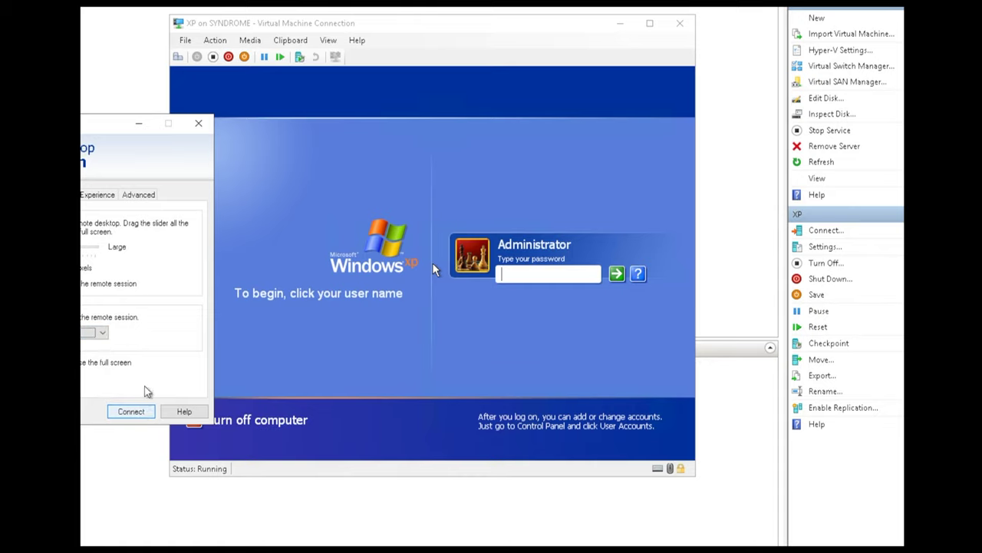
Connect to 192.168.99.136 and log on as administrator with the account password.
{"action": "left_click_drag", "start_coordinate": [84, 127], "coordinate": [435, 128]}
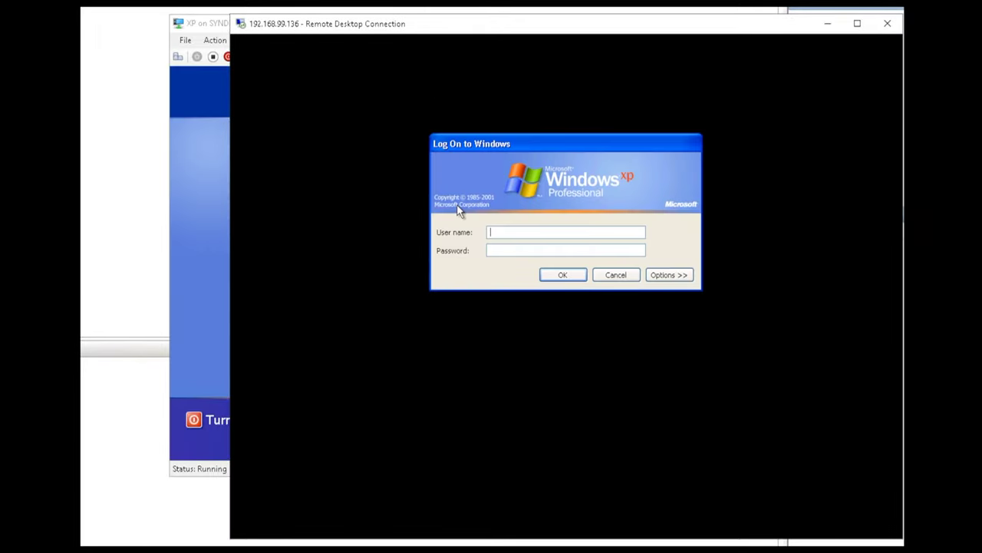
{"action": "type", "text": "administrator"}
{"action": "key", "text": "Tab"}
{"action": "type", "text": "password"}
{"action": "key", "text": "Return"}
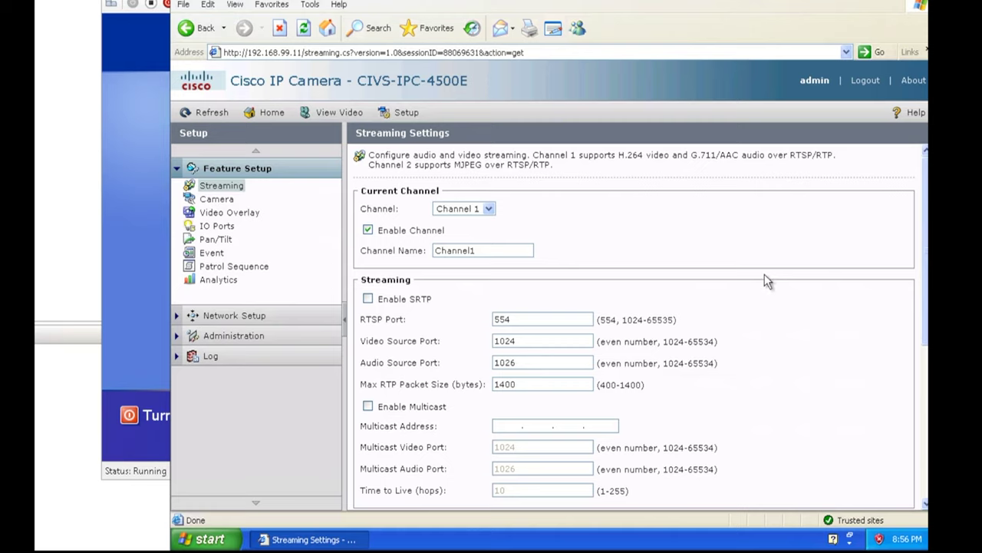
Keep the video resolution at 1920x1080, the standard at NTSC, and the audio codec at G.711 A-Law.
{"action": "scroll", "coordinate": [637, 326], "scroll_direction": "down", "scroll_amount": 8}
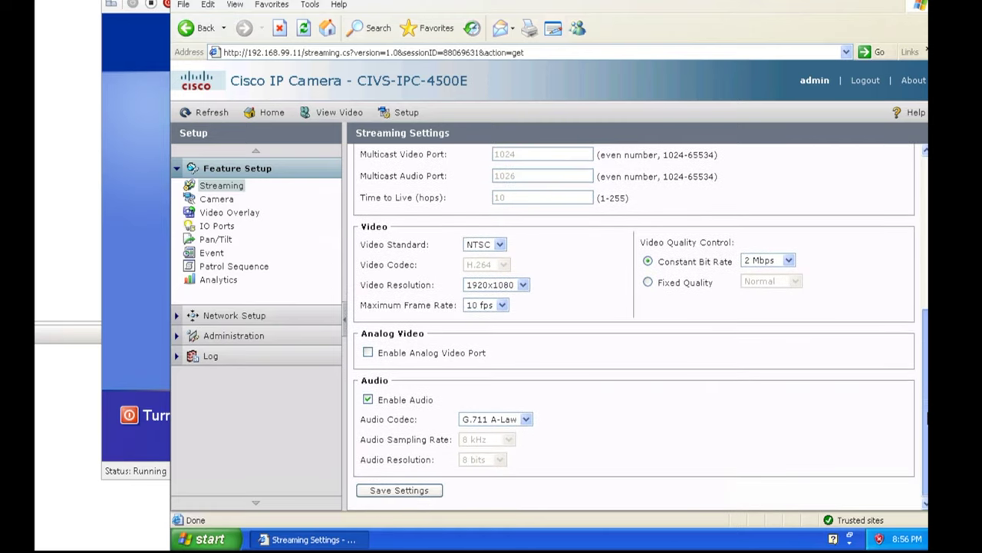
{"action": "left_click", "coordinate": [523, 285]}
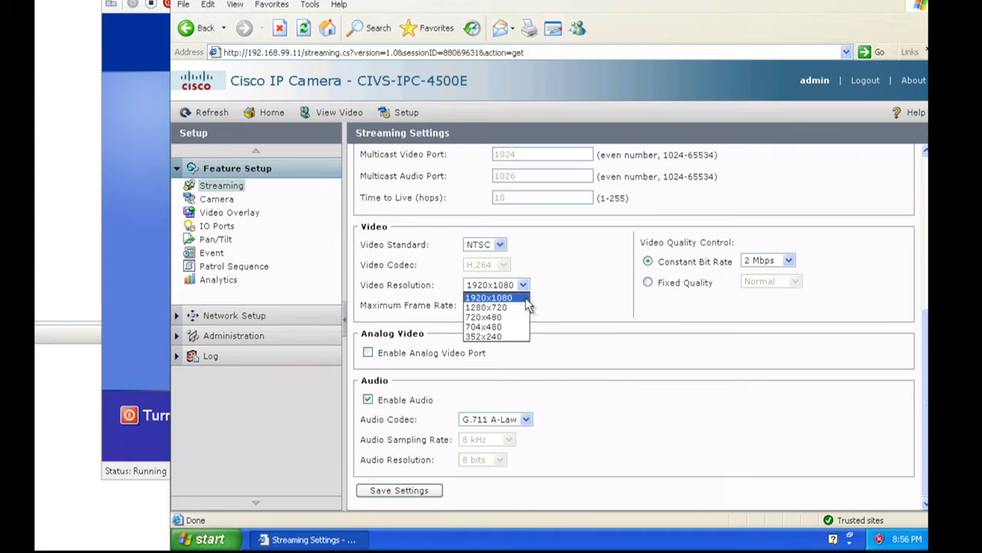
{"action": "left_click", "coordinate": [583, 295]}
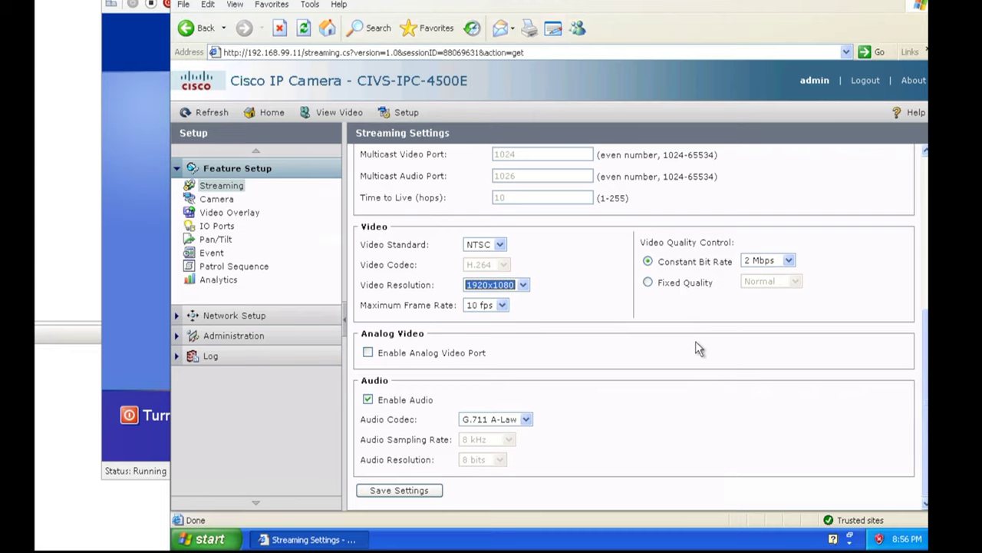
{"action": "left_click", "coordinate": [498, 244]}
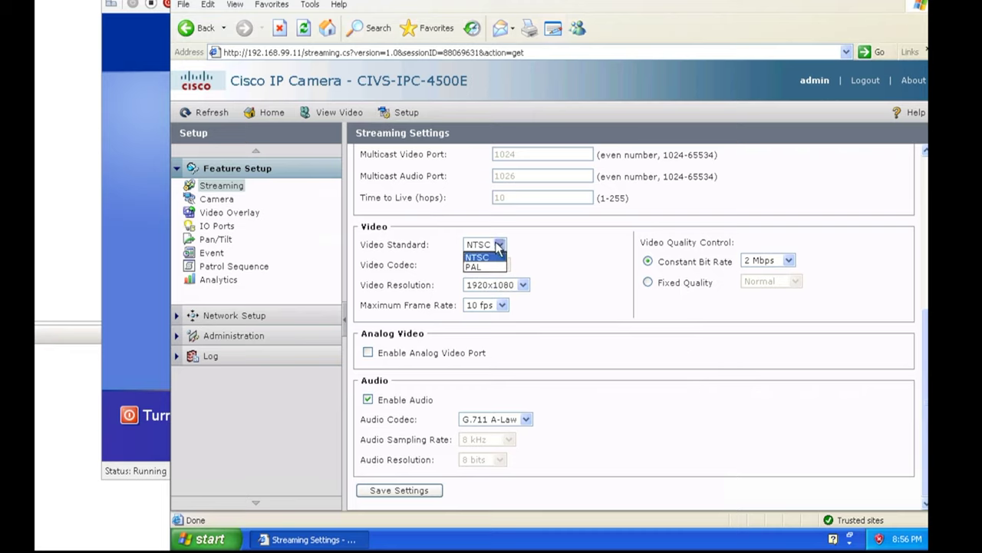
{"action": "left_click", "coordinate": [563, 243]}
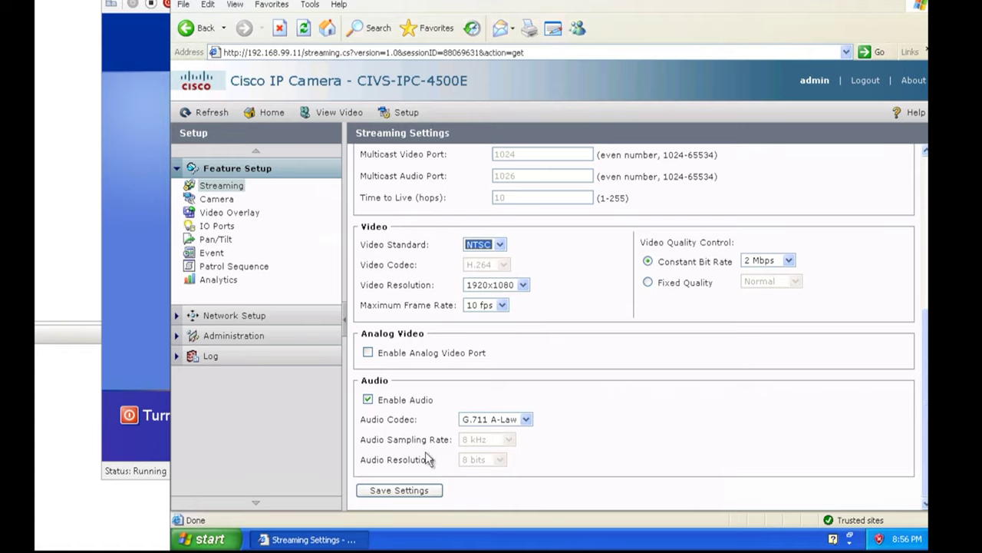
{"action": "left_click", "coordinate": [526, 420]}
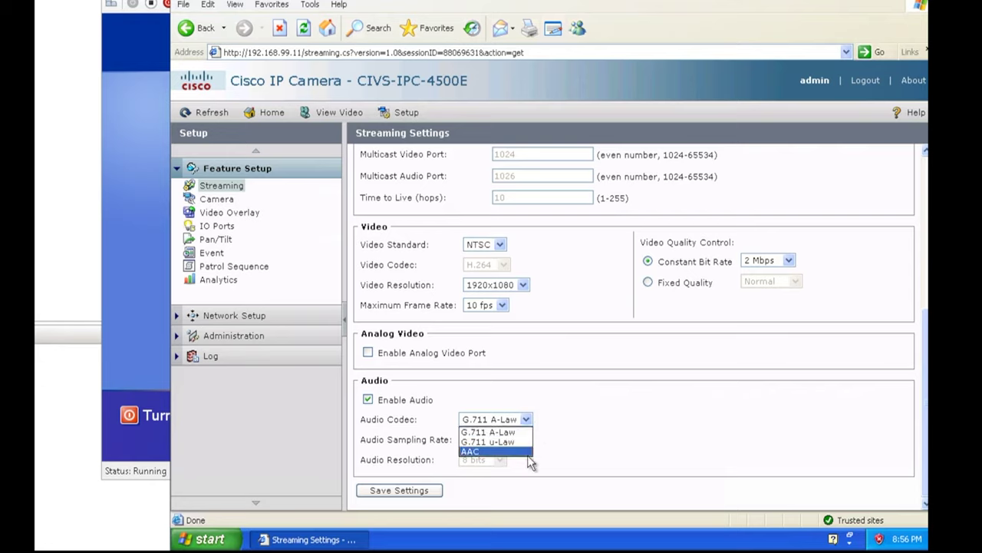
{"action": "left_click", "coordinate": [575, 436]}
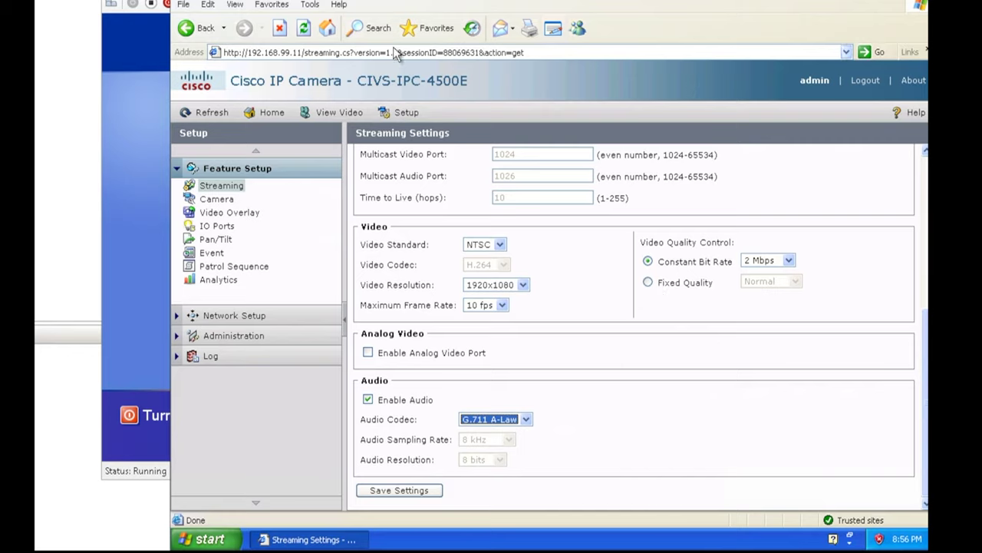
Copy the session ID from the page address.
{"action": "left_click", "coordinate": [443, 53]}
{"action": "left_click", "coordinate": [443, 52]}
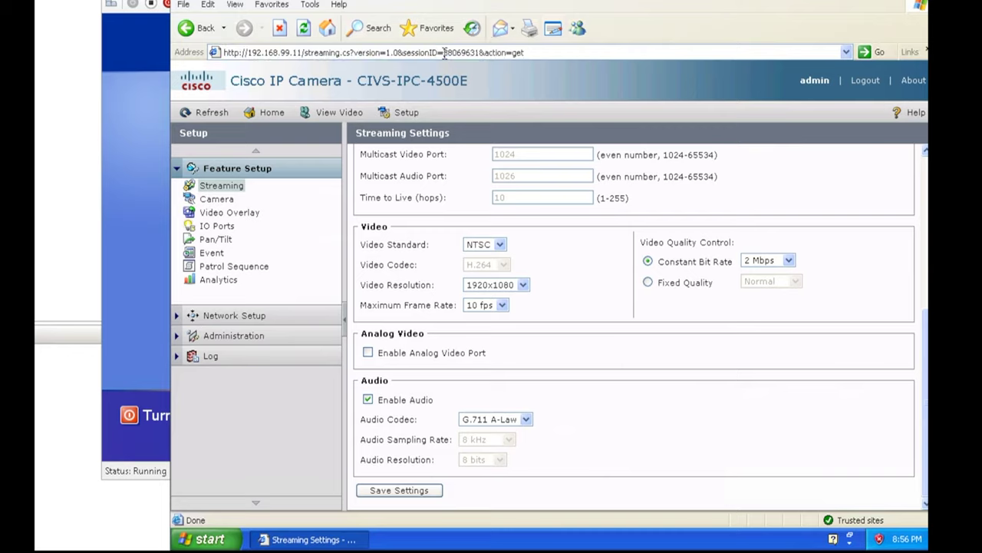
{"action": "left_click_drag", "start_coordinate": [444, 53], "coordinate": [480, 62]}
{"action": "right_click", "coordinate": [471, 54]}
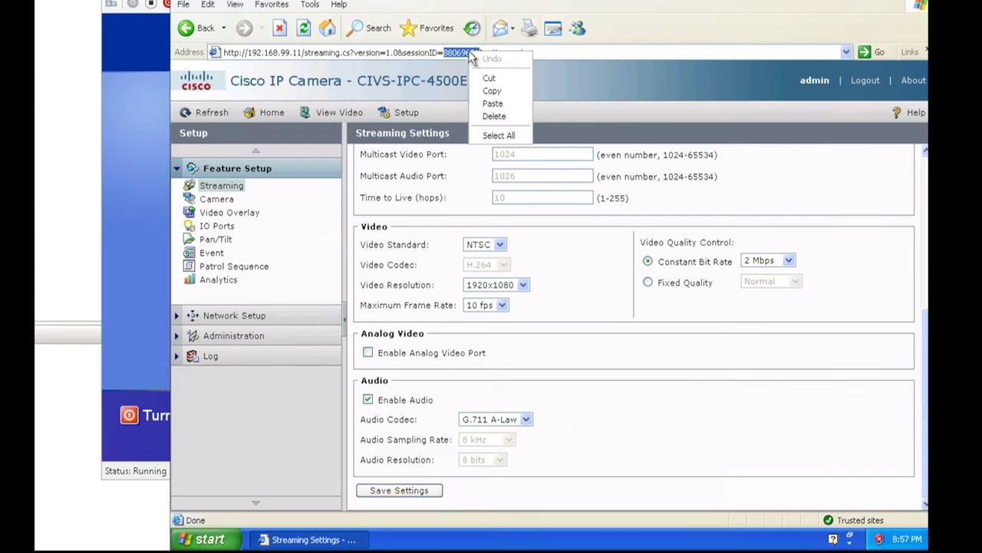
{"action": "left_click", "coordinate": [485, 90]}
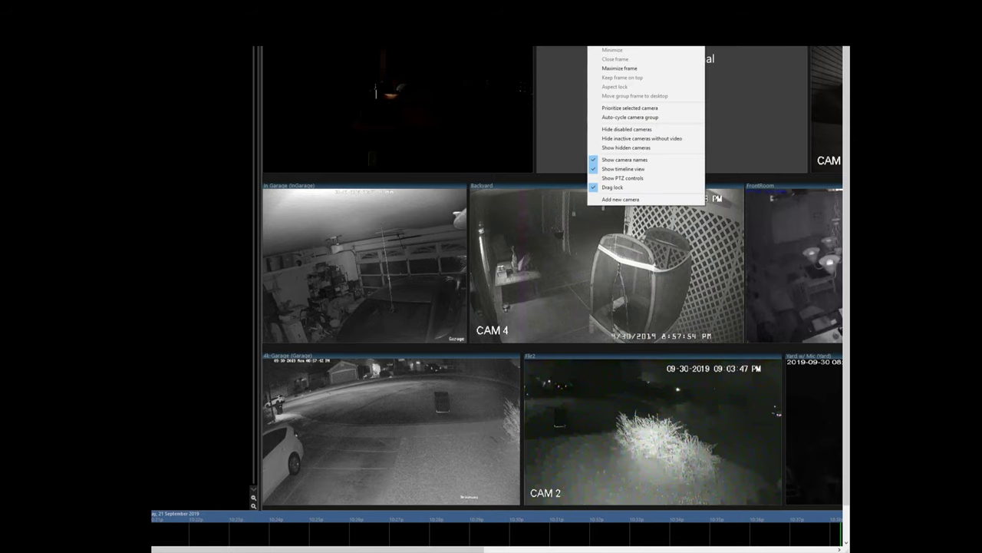
Open the Cisco1 camera's network connection settings from its Video properties.
{"action": "left_click", "coordinate": [566, 50]}
{"action": "right_click", "coordinate": [609, 57]}
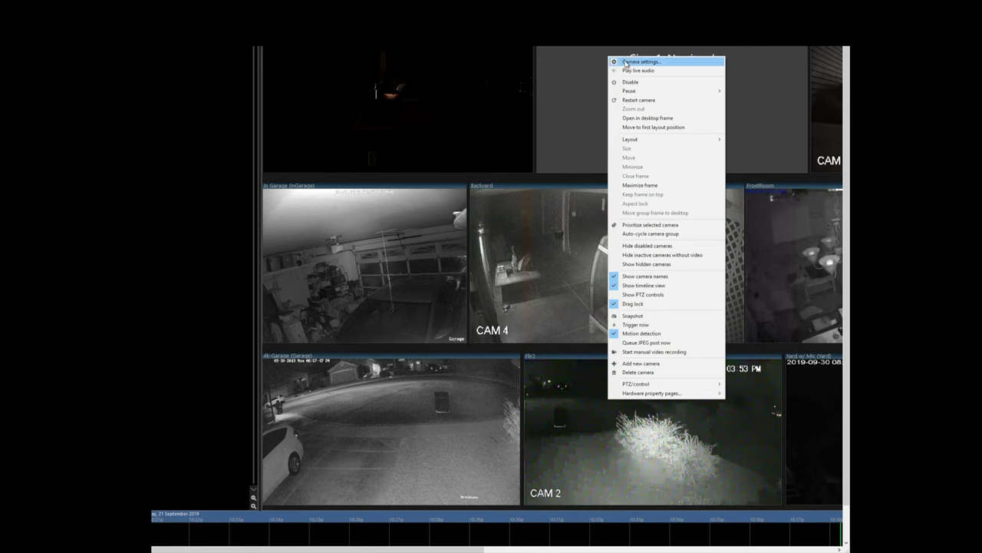
{"action": "left_click", "coordinate": [627, 61]}
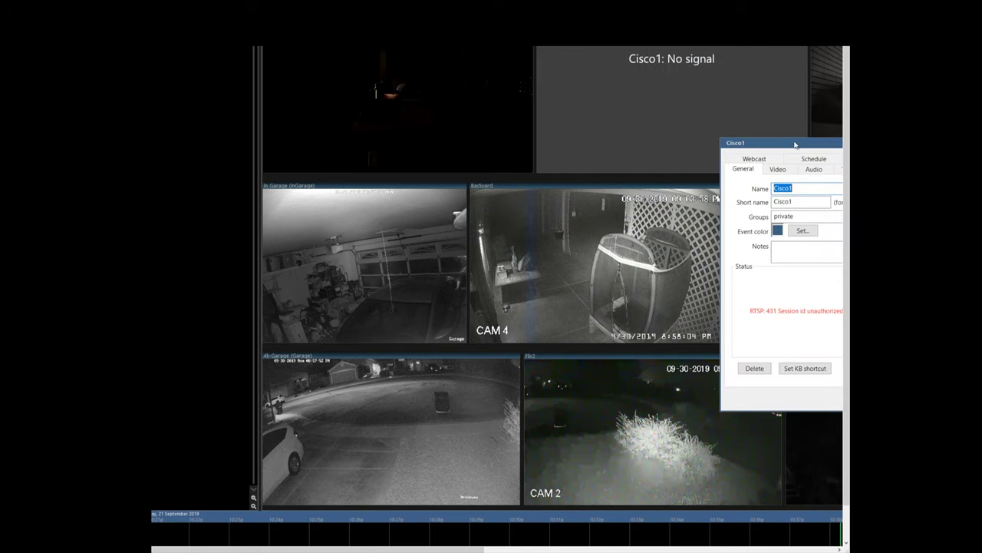
{"action": "left_click_drag", "start_coordinate": [664, 105], "coordinate": [492, 80]}
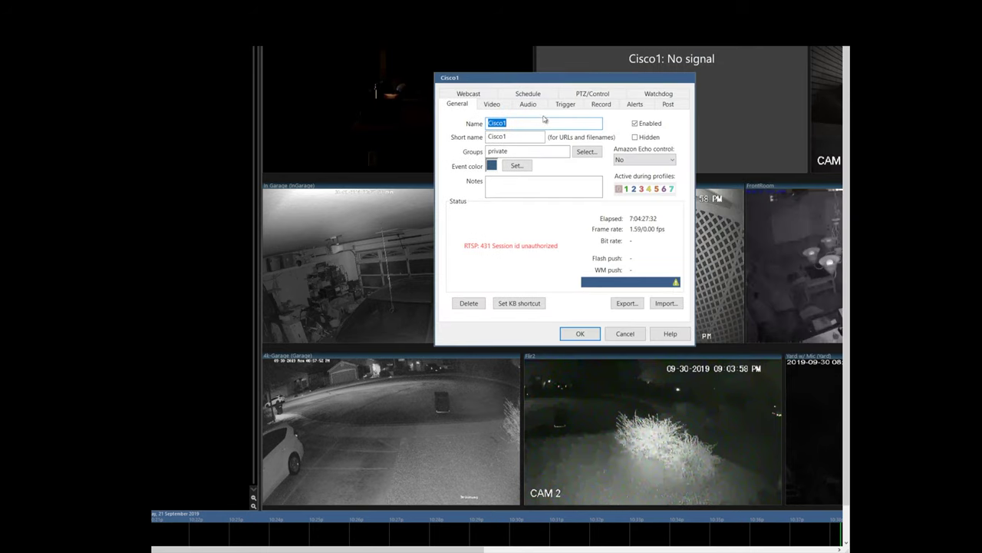
{"action": "left_click", "coordinate": [492, 104]}
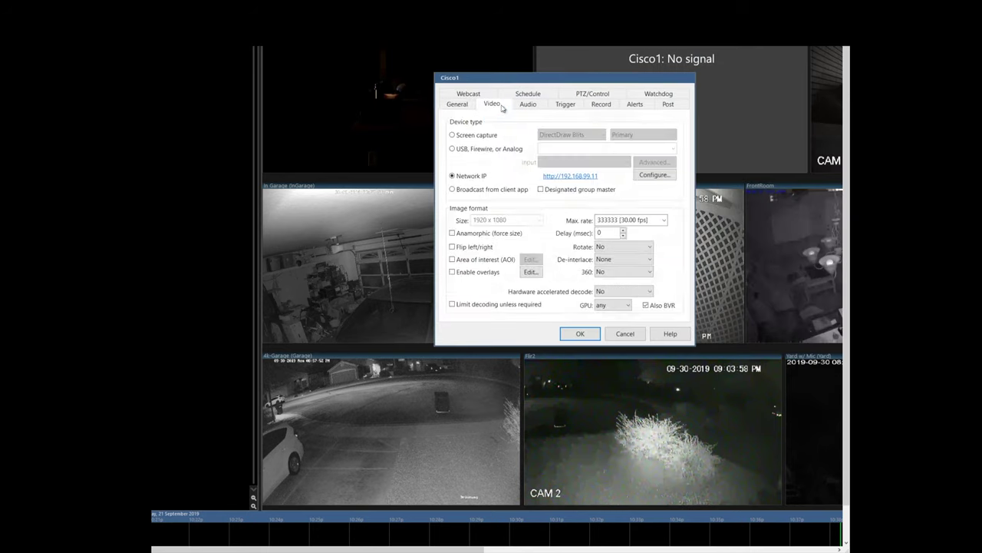
{"action": "left_click", "coordinate": [655, 175]}
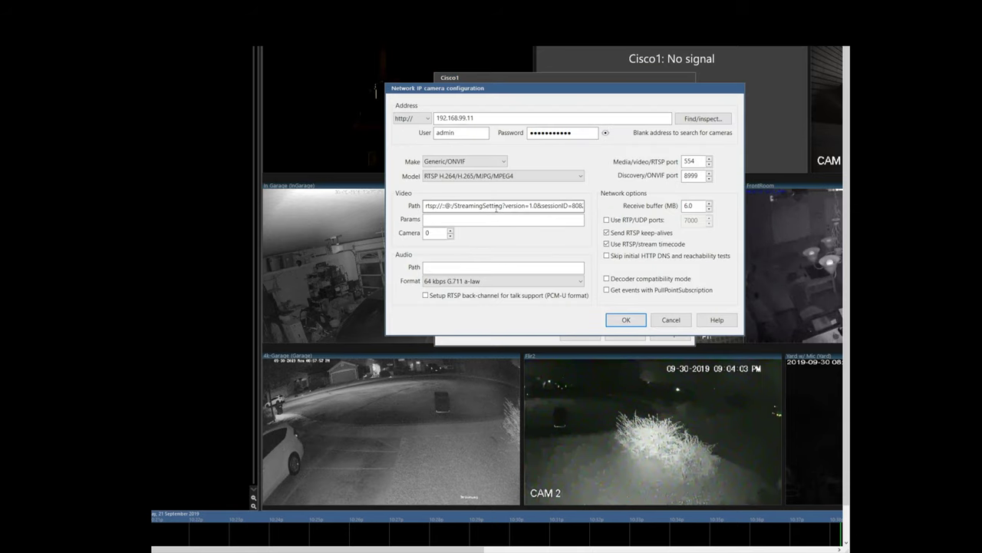
Replace the old session ID in the stream path with the copied one and save the settings.
{"action": "left_click", "coordinate": [577, 205]}
{"action": "key", "text": "Right"}
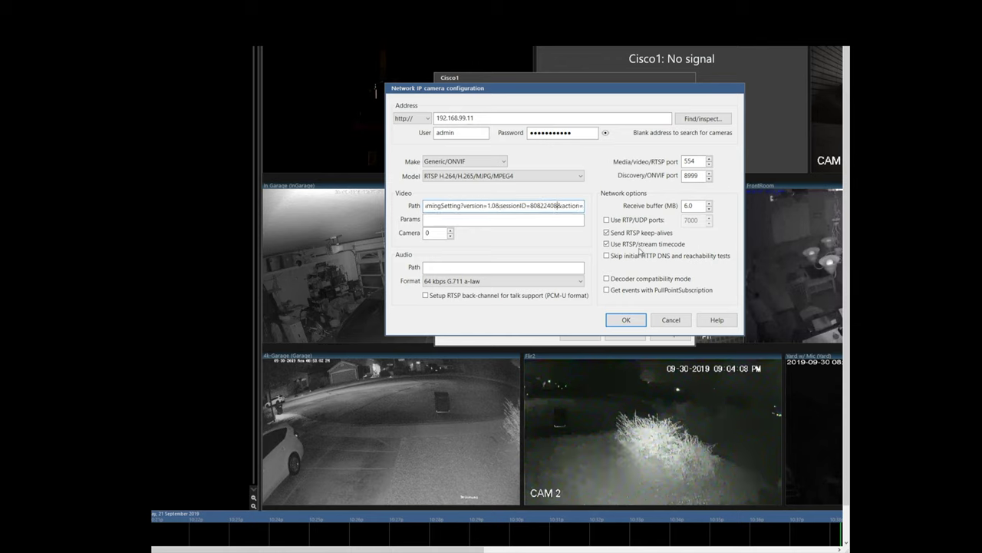
{"action": "key", "text": "BackSpace"}
{"action": "key", "text": "BackSpace"}
{"action": "key", "text": "BackSpace"}
{"action": "key", "text": "BackSpace"}
{"action": "key", "text": "BackSpace"}
{"action": "key", "text": "BackSpace"}
{"action": "key", "text": "BackSpace"}
{"action": "key", "text": "BackSpace"}
{"action": "key", "text": "ctrl+v"}
{"action": "left_click", "coordinate": [633, 324]}
{"action": "left_click", "coordinate": [580, 333]}
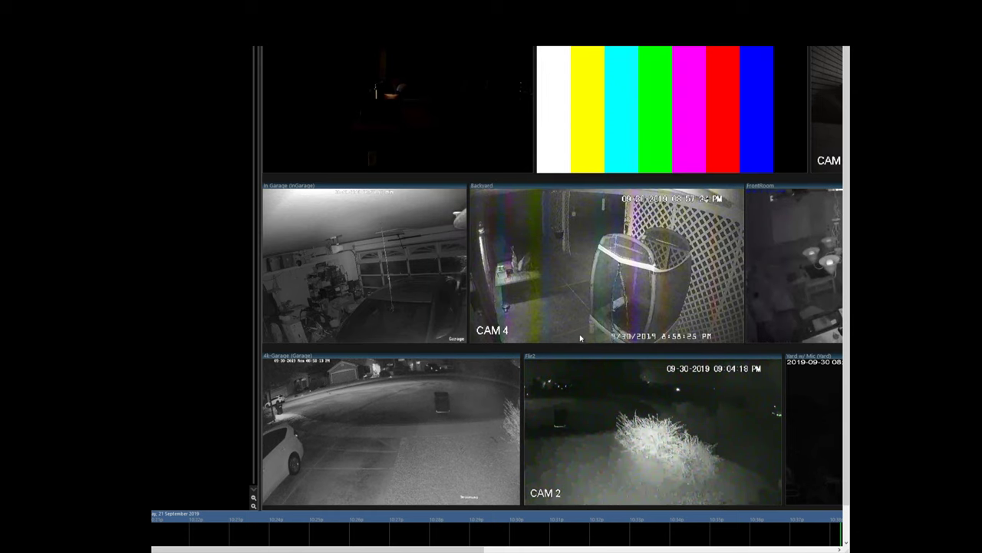